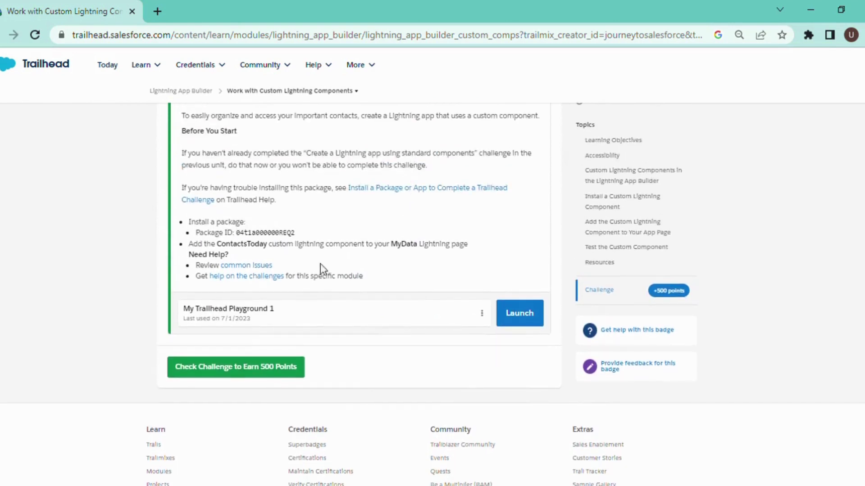
Step: Review the custom components challenge on Trailhead and copy the package ID 04t1a000000REQ2
scroll(294, 269, up, 3)
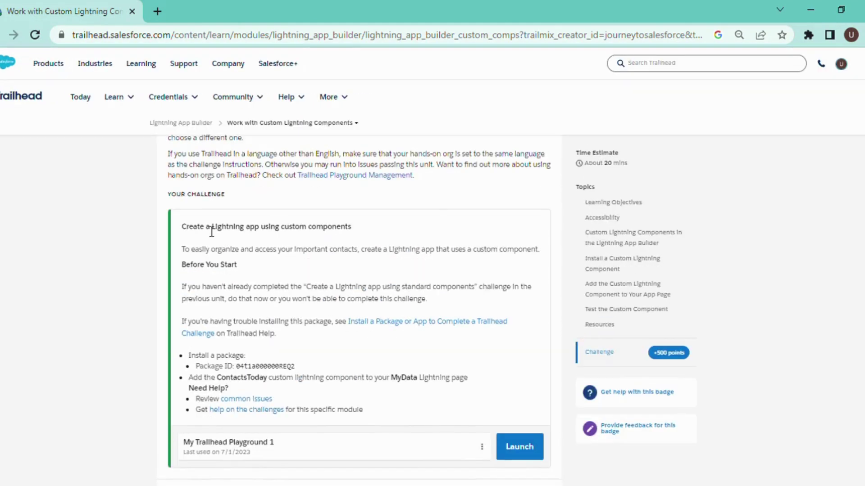
drag(177, 227, 366, 412)
click(488, 407)
drag(237, 368, 296, 367)
key(ctrl+c)
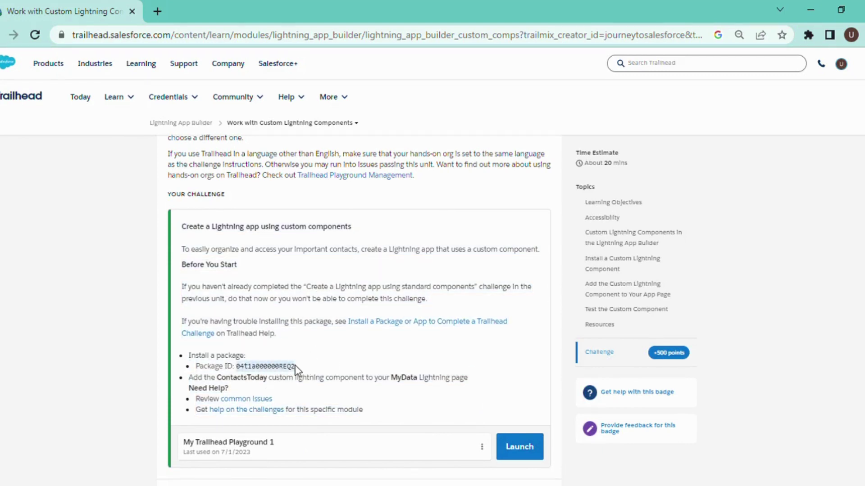
Step: Launch My Trailhead Playground 1, recheck the package requirement in the challenge, and return to the playground
click(336, 366)
click(539, 446)
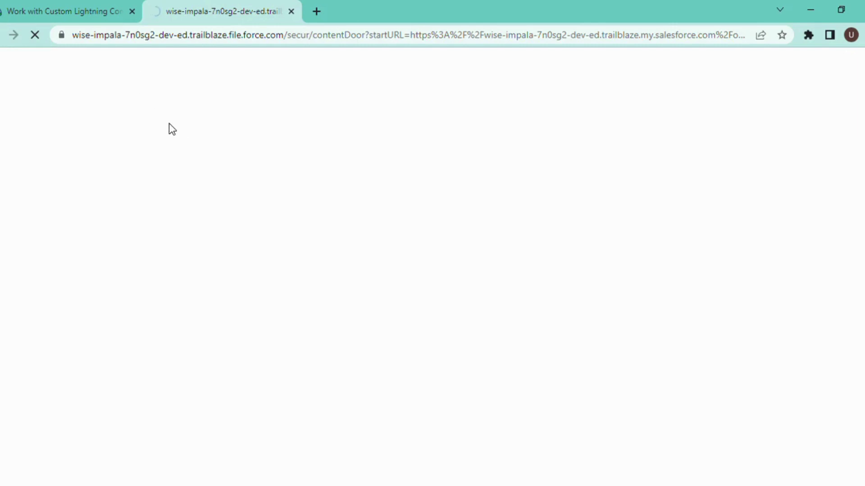
click(77, 9)
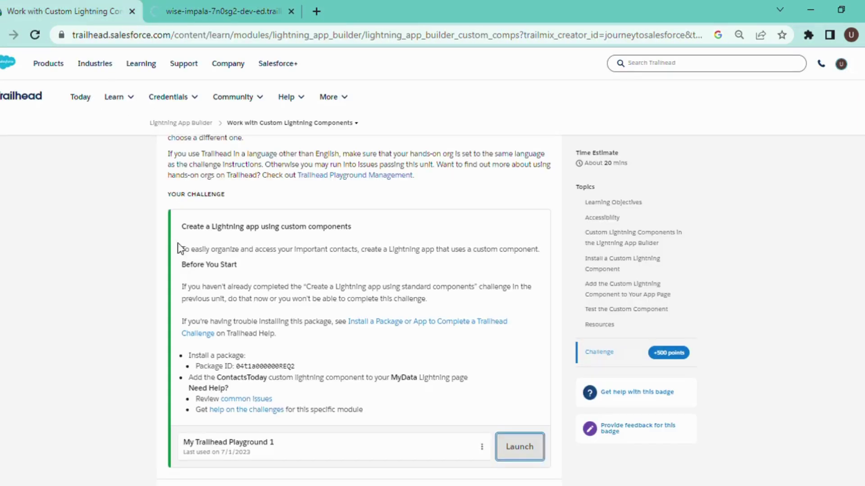
drag(188, 356, 295, 368)
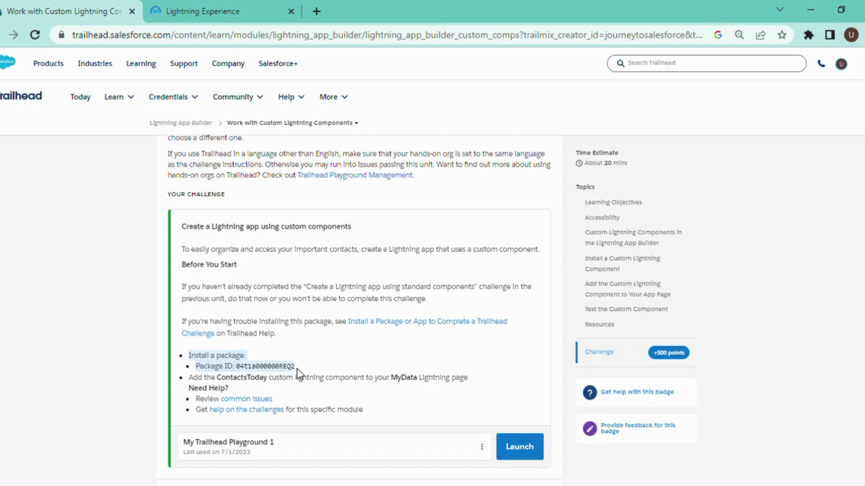
click(241, 3)
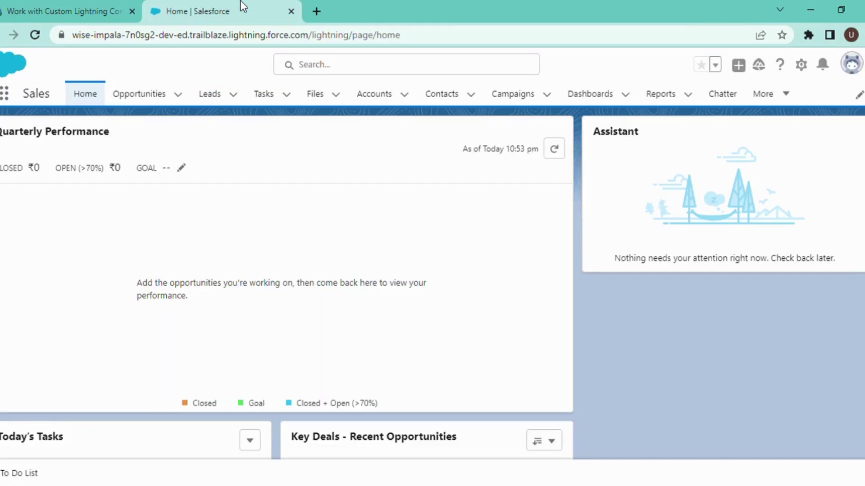
Step: Open the Playground Starter app from the full list of apps in the playground
click(6, 95)
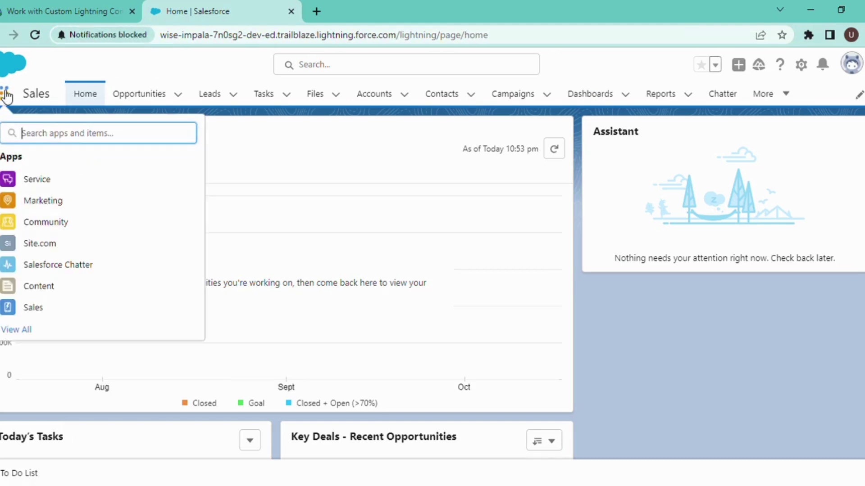
click(22, 332)
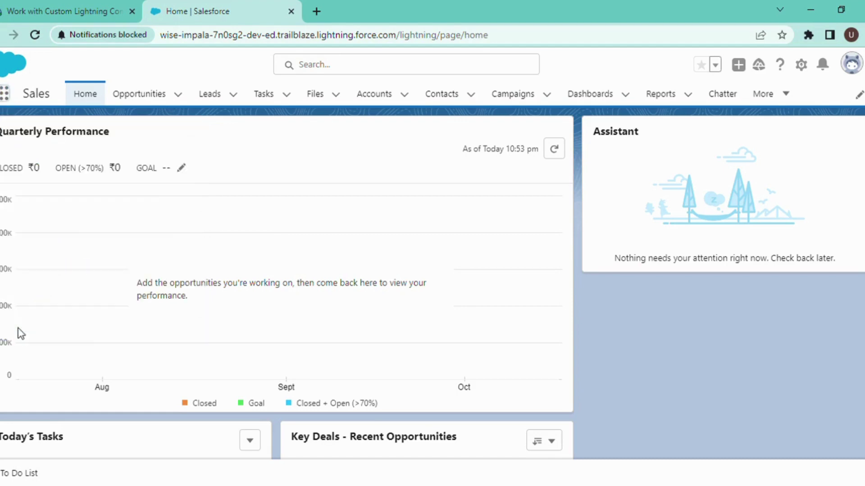
scroll(303, 293, down, 6)
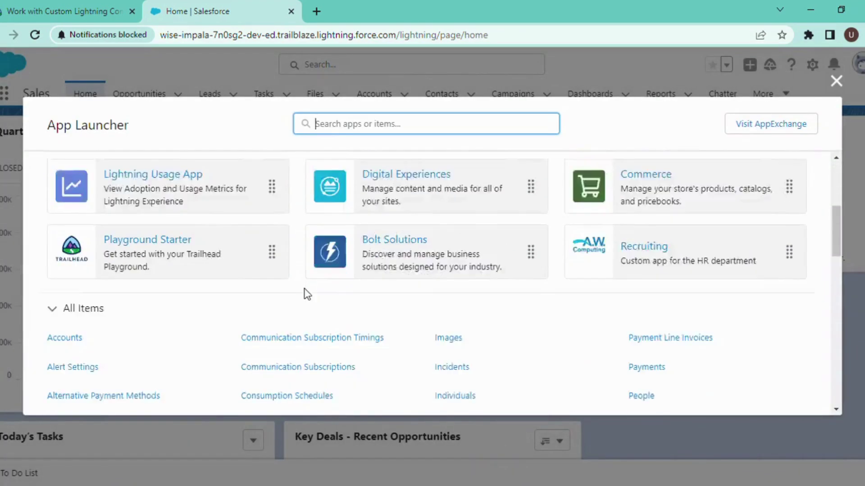
scroll(303, 293, up, 2)
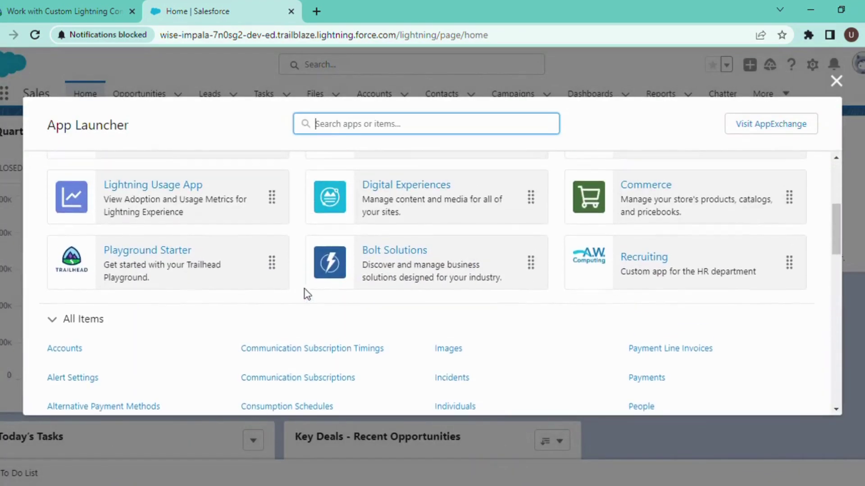
click(174, 255)
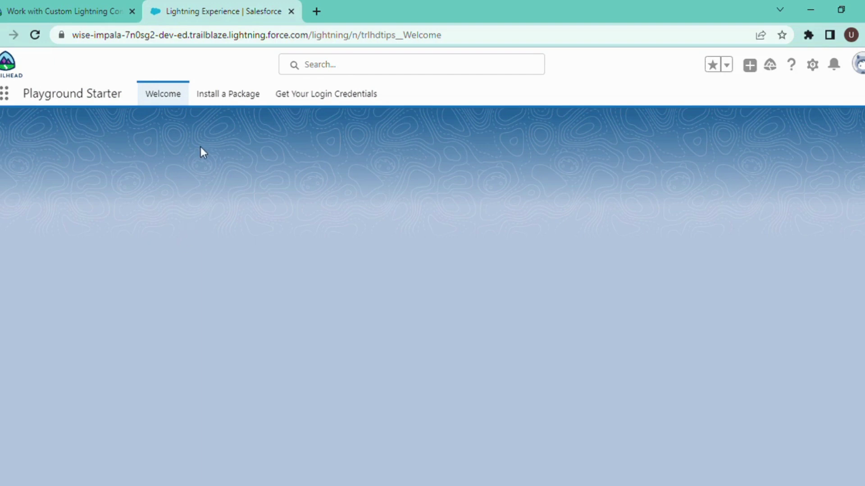
Step: Start a package installation in Playground Starter using the copied package ID 04t1a000000REQ2
click(238, 93)
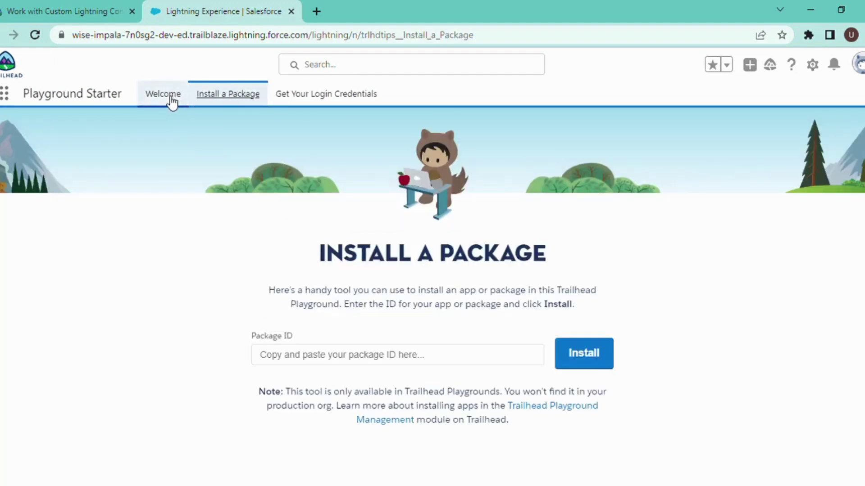
click(165, 94)
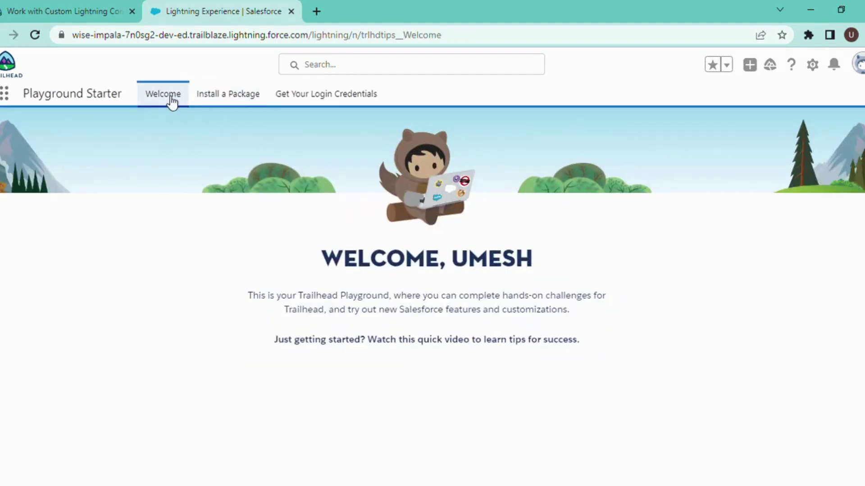
click(251, 100)
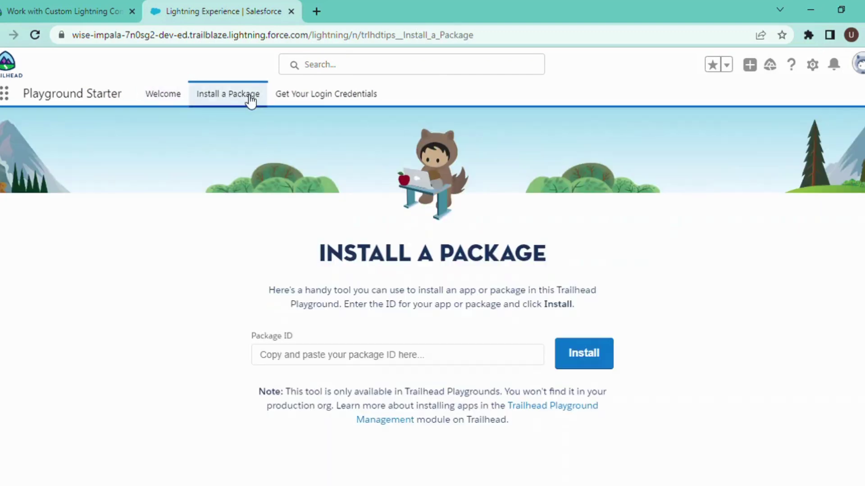
click(357, 367)
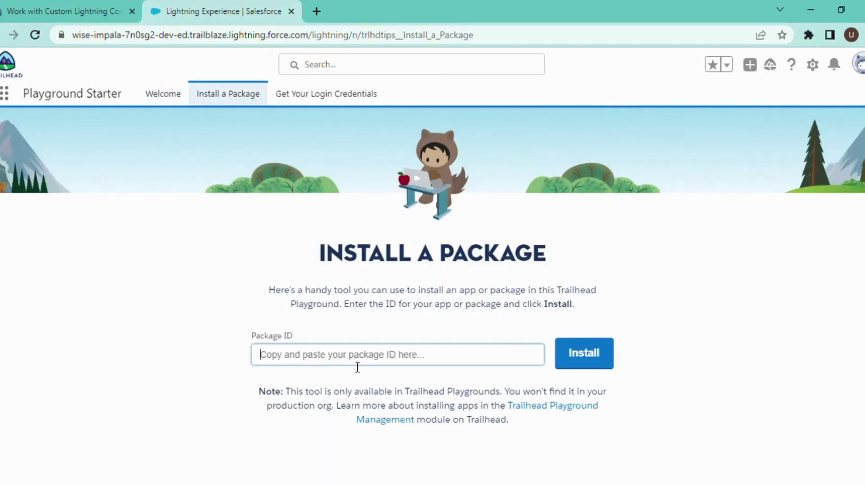
key(ctrl+v)
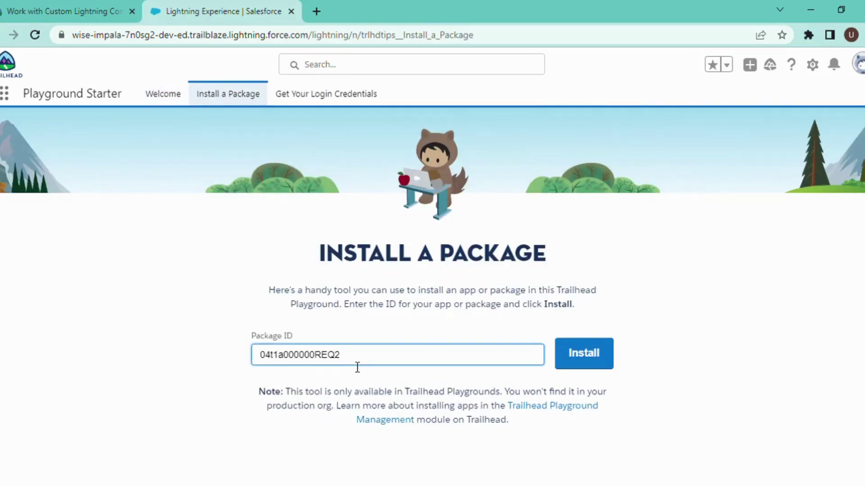
click(592, 359)
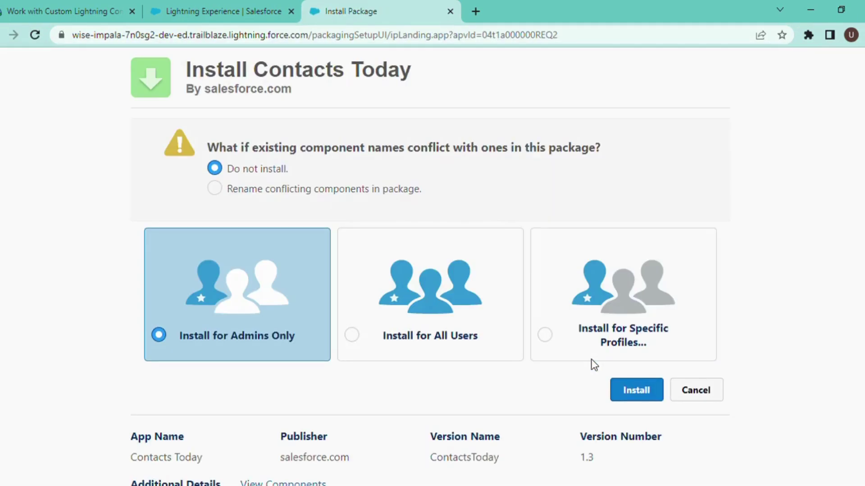
Step: Install the Contacts Today package for all users and finish the installation
click(491, 349)
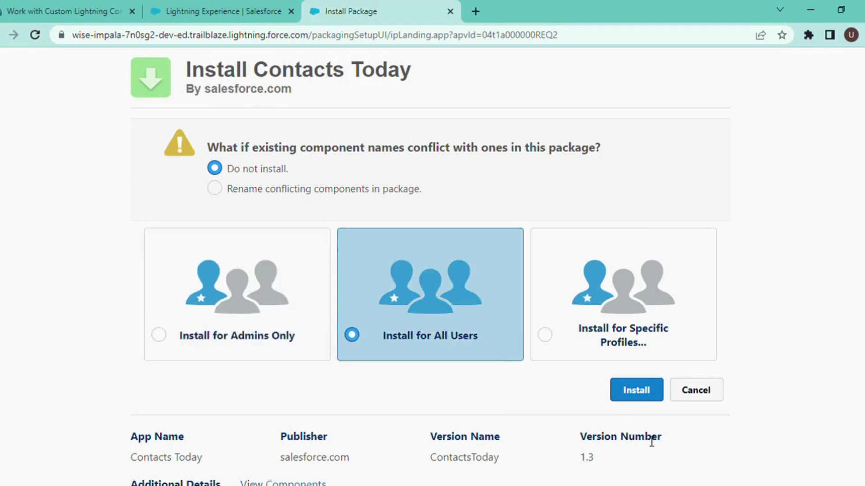
click(650, 390)
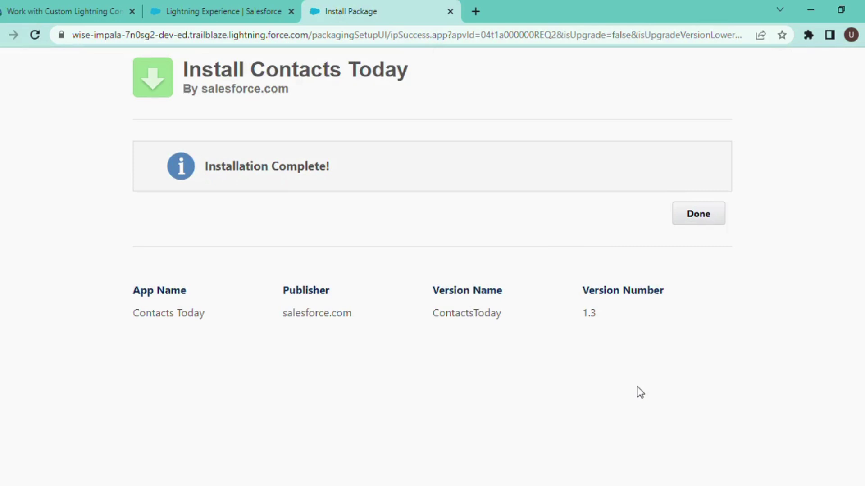
click(705, 223)
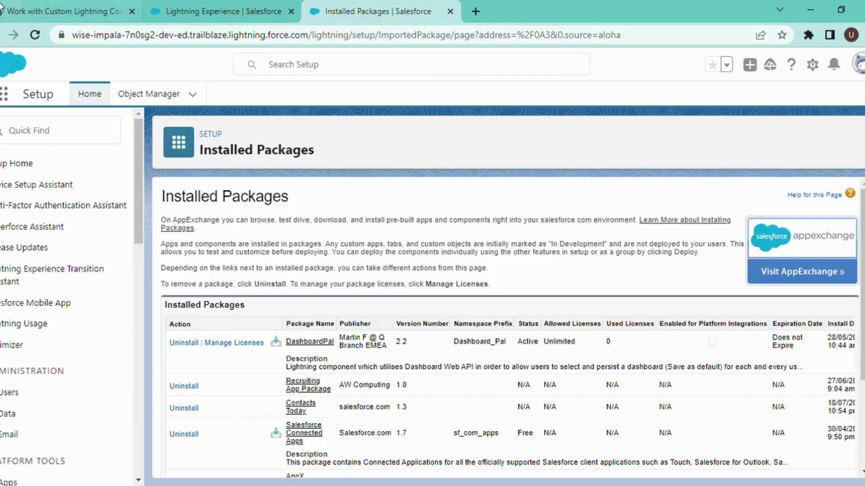
Step: Try searching Setup for "Lightning p", copied from the MyData requirement in the Trailhead challenge, and clear the search
click(32, 13)
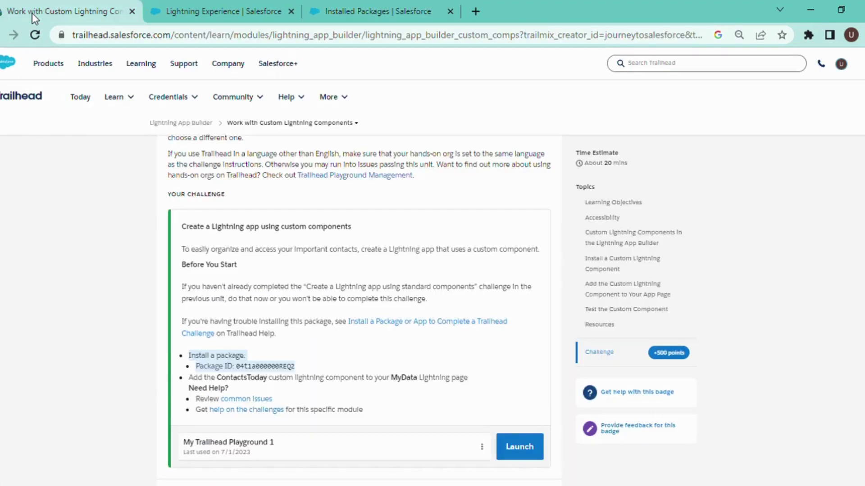
click(335, 351)
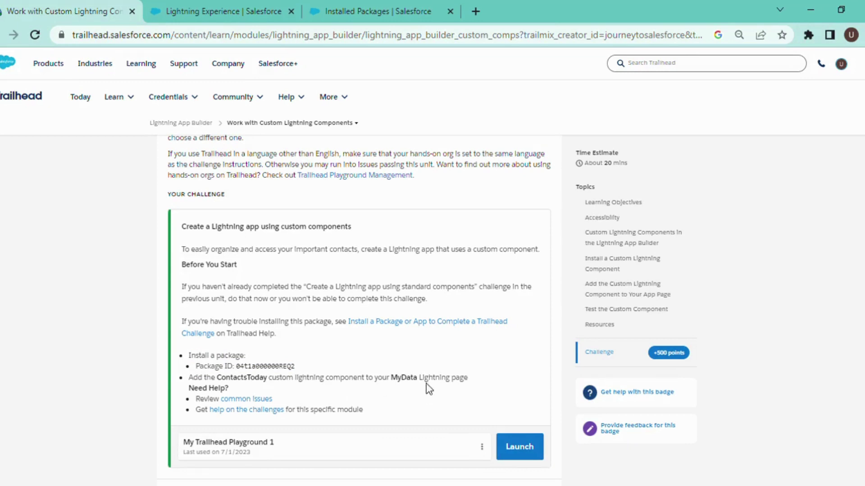
drag(424, 386, 459, 388)
key(ctrl+c)
click(332, 1)
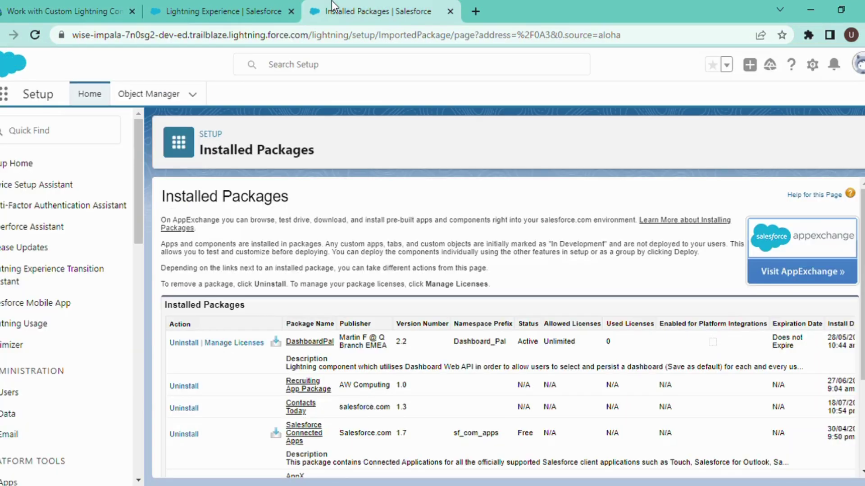
click(99, 132)
key(ctrl+v)
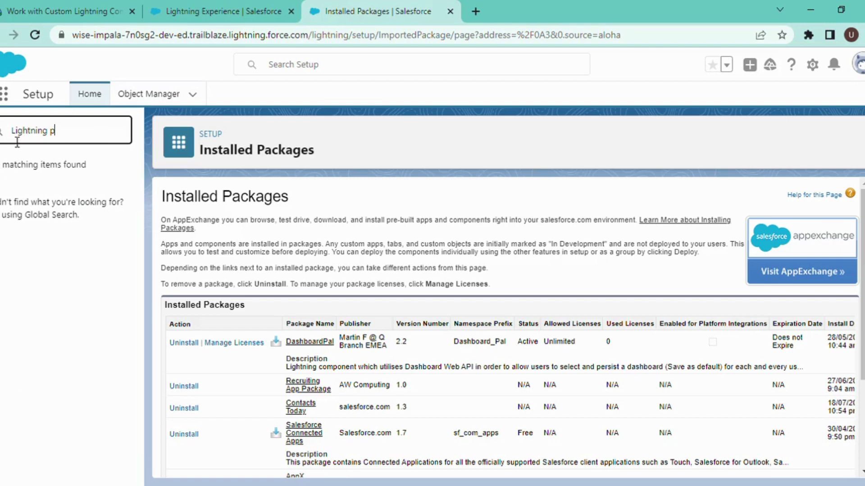
key(Home)
key(End)
key(BackSpace)
key(BackSpace)
key(BackSpace)
key(BackSpace)
key(BackSpace)
key(BackSpace)
key(BackSpace)
key(BackSpace)
key(BackSpace)
key(BackSpace)
key(BackSpace)
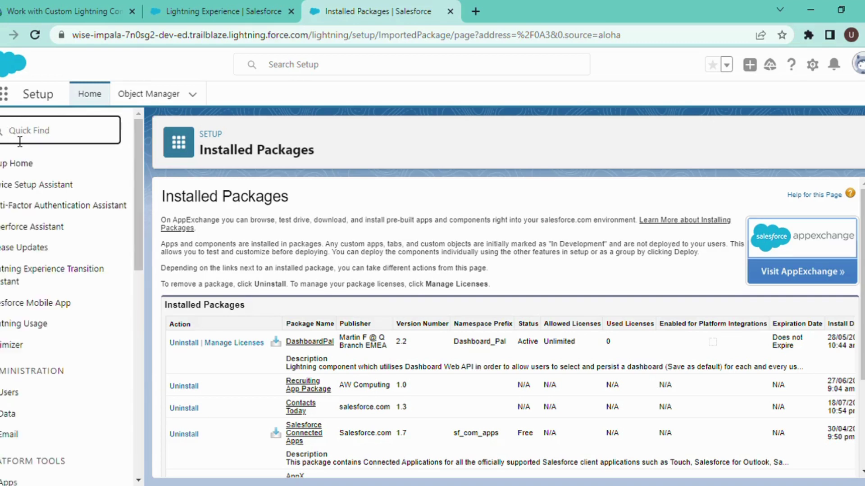
Step: Search Setup for "app" and open the Lightning App Builder page under User Interface
text(app)
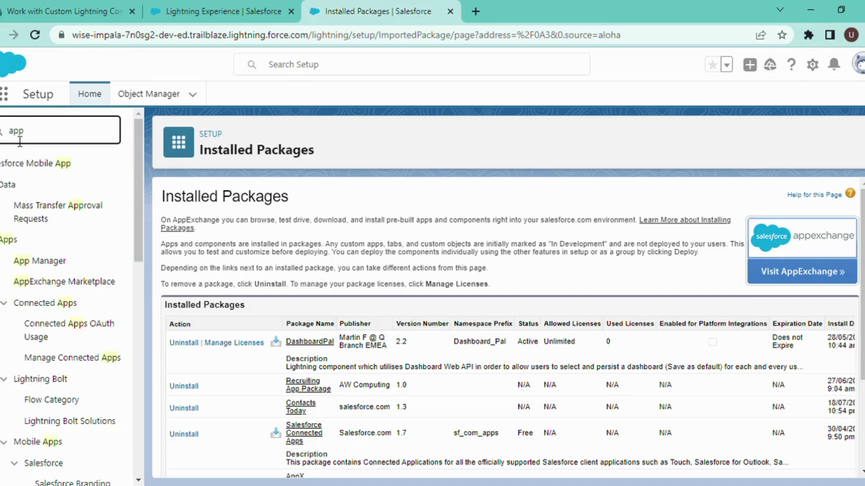
scroll(58, 307, down, 3)
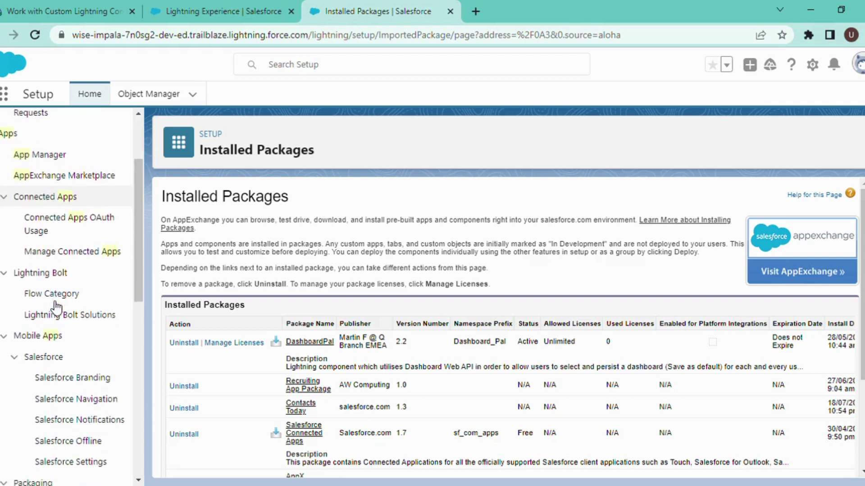
scroll(57, 308, down, 6)
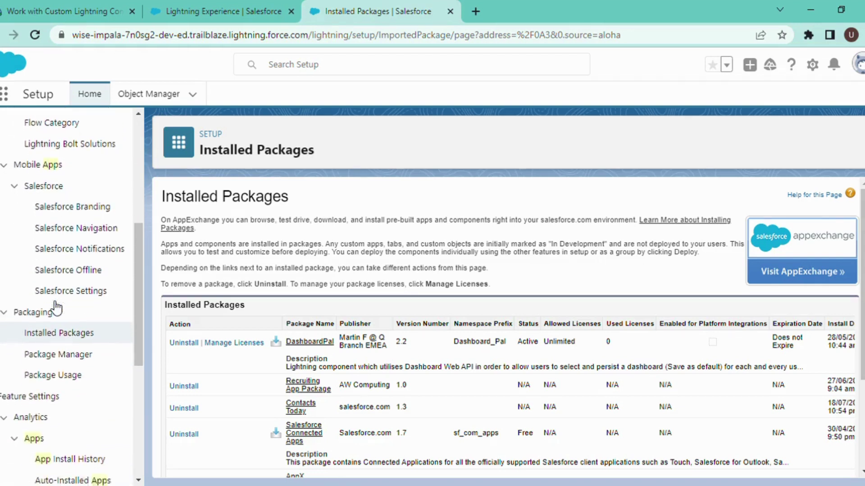
scroll(56, 307, down, 3)
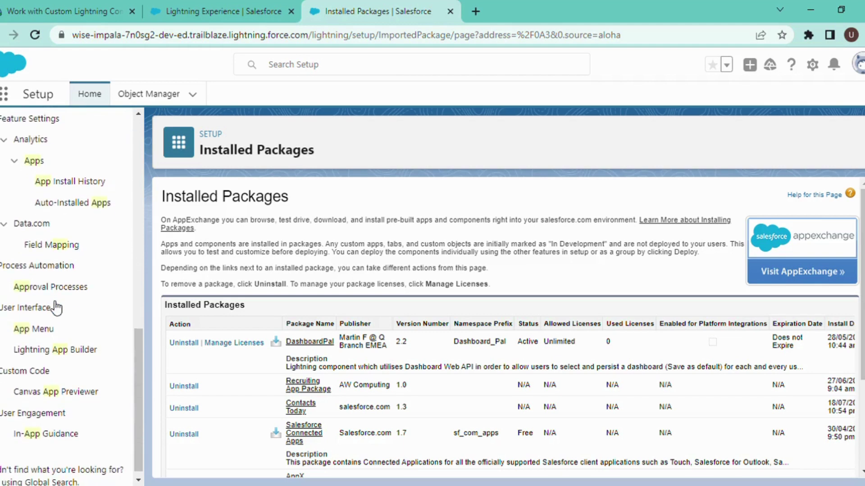
click(54, 343)
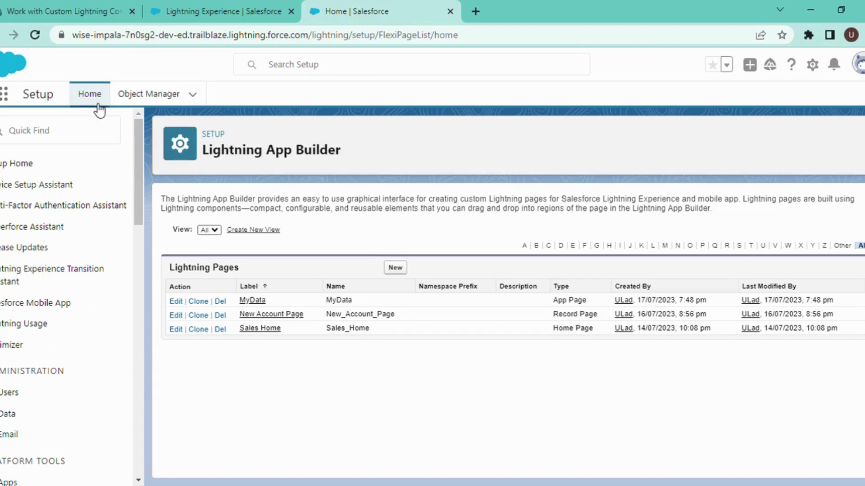
Step: Check the required page name in the Trailhead challenge and open the MyData Lightning page for editing
click(51, 9)
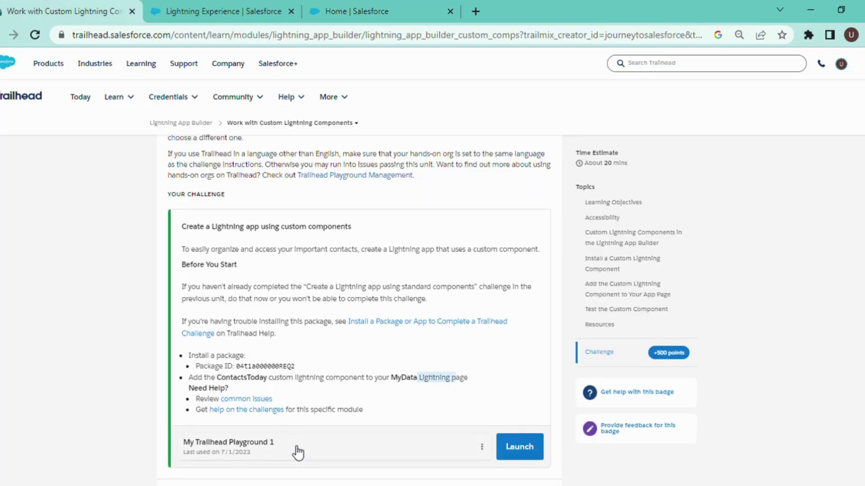
drag(389, 381, 421, 385)
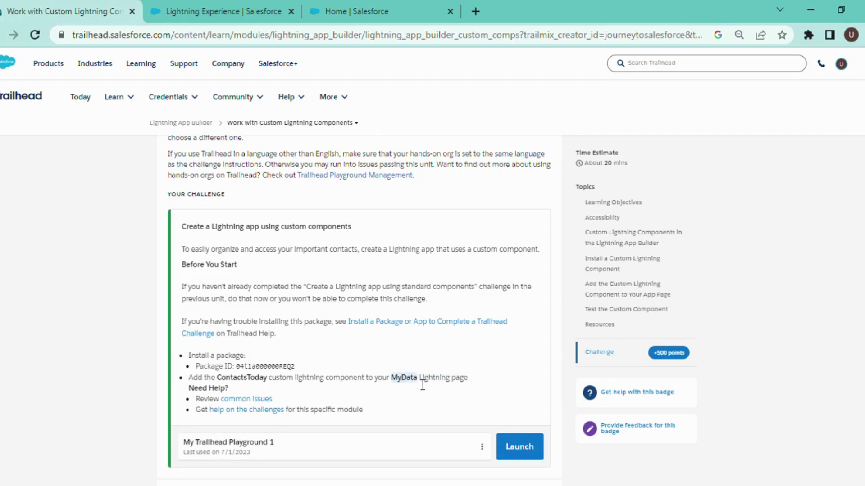
click(359, 5)
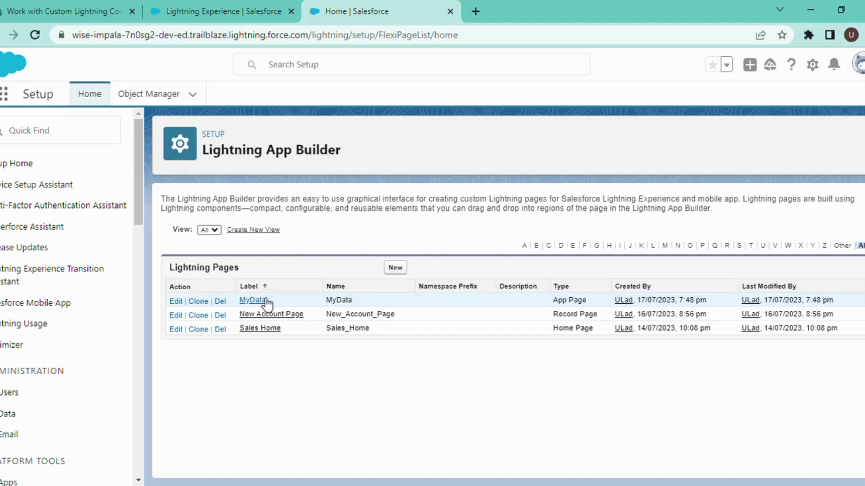
click(253, 301)
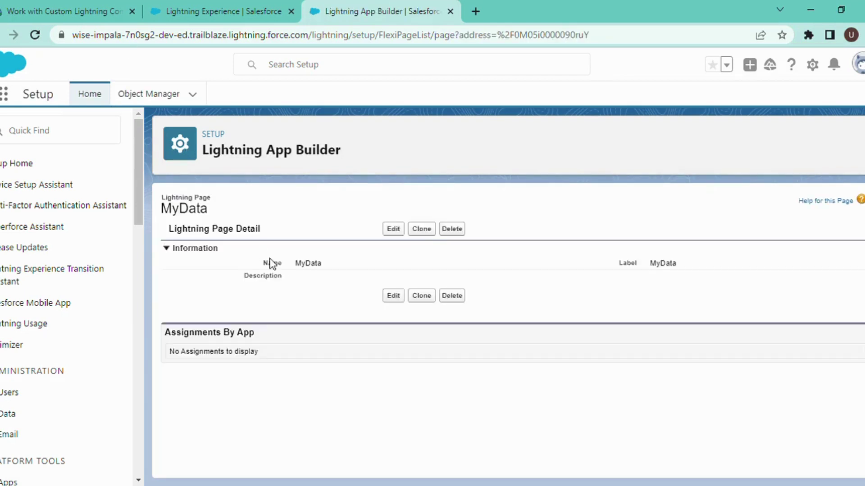
click(394, 231)
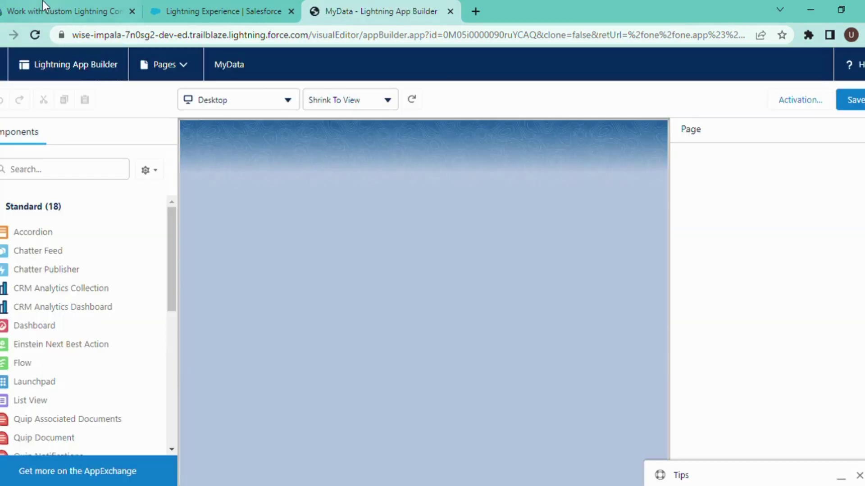
Step: Check the required component name in the Trailhead challenge, add the custom ContactsToday component below Recent Items on the MyData page, and save
click(43, 4)
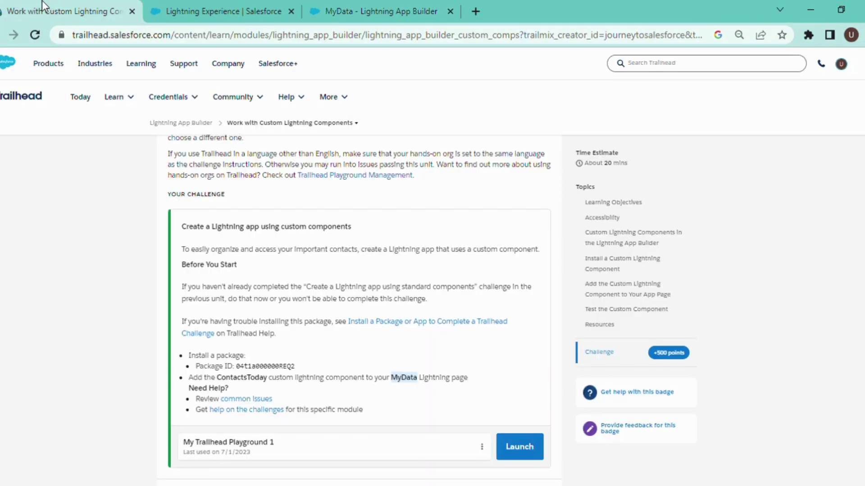
drag(217, 379, 267, 379)
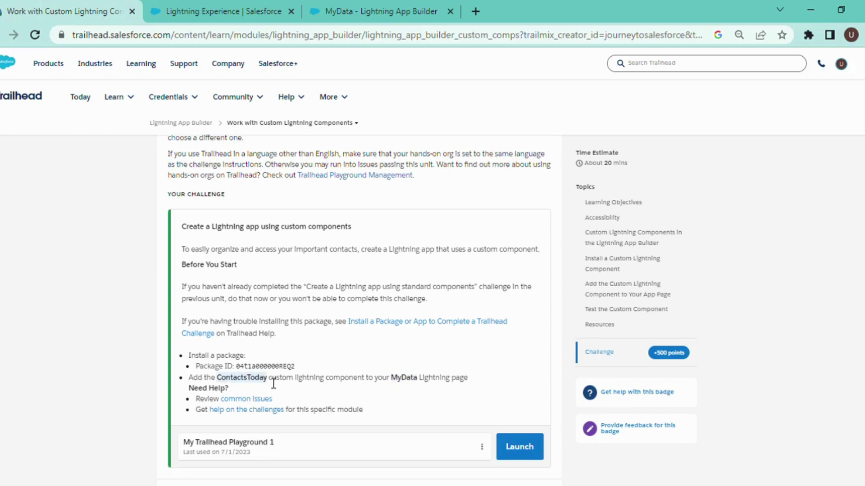
click(364, 10)
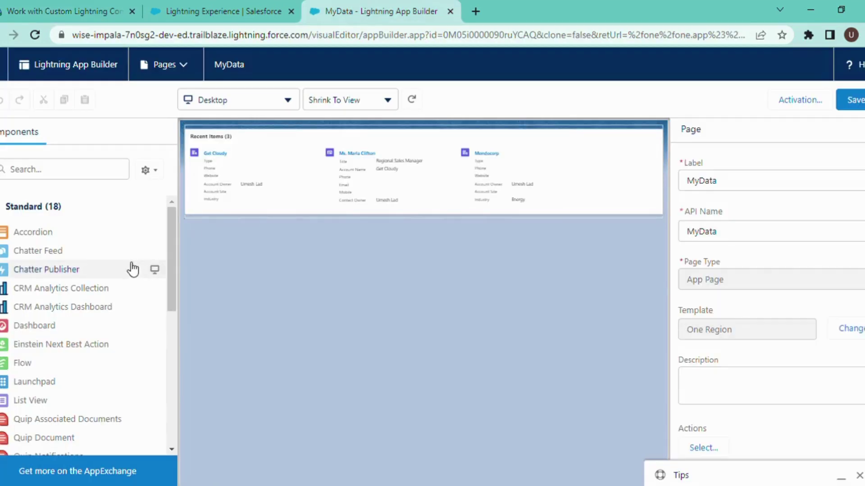
scroll(72, 259, down, 5)
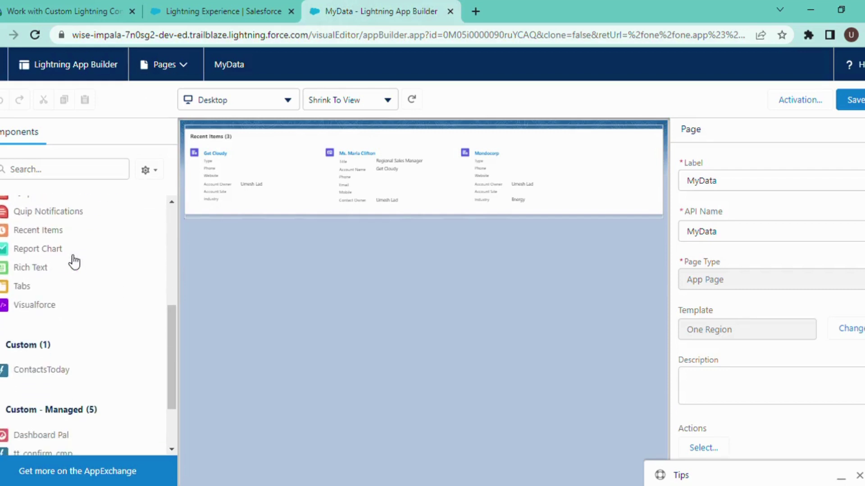
drag(63, 379, 347, 172)
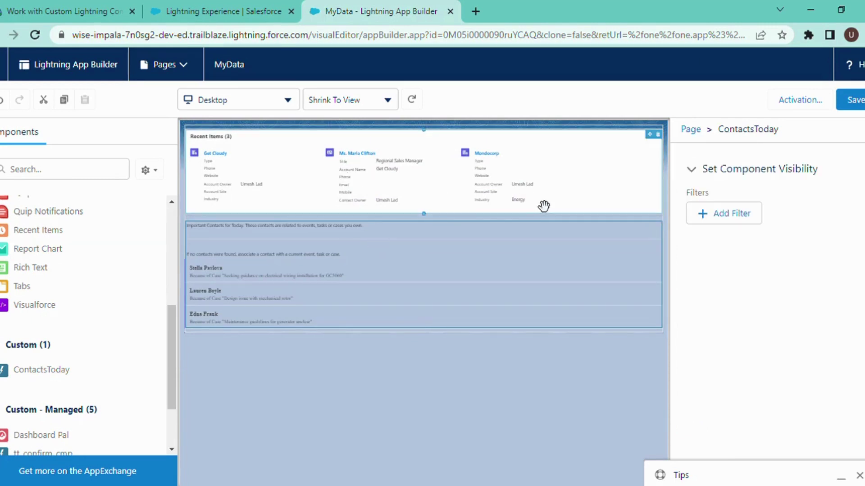
click(856, 100)
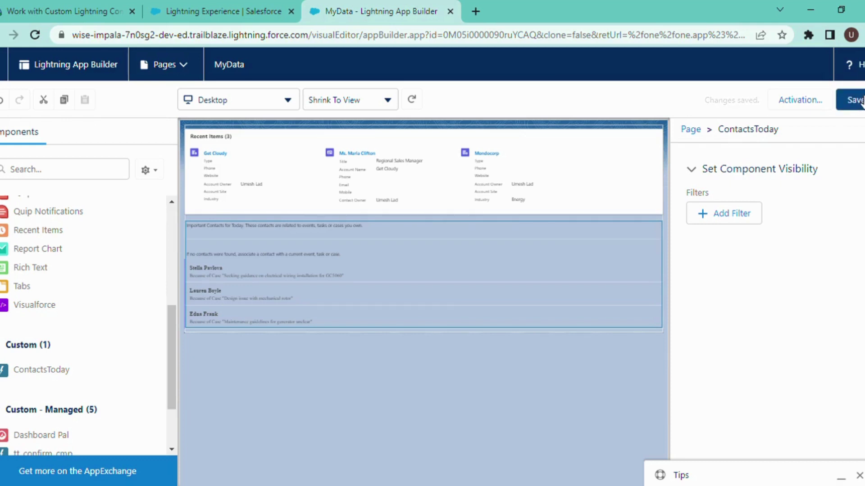
click(861, 103)
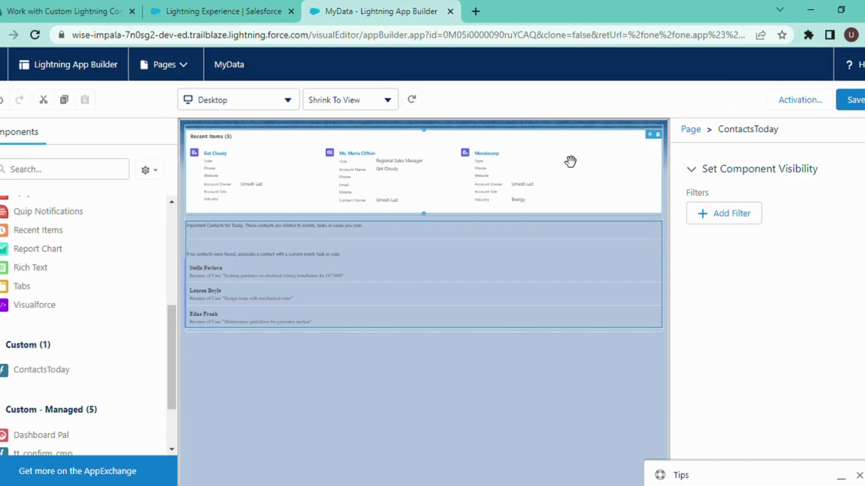
Step: Return to the Trailhead challenge page and submit the challenge for checking to earn 500 points
click(81, 2)
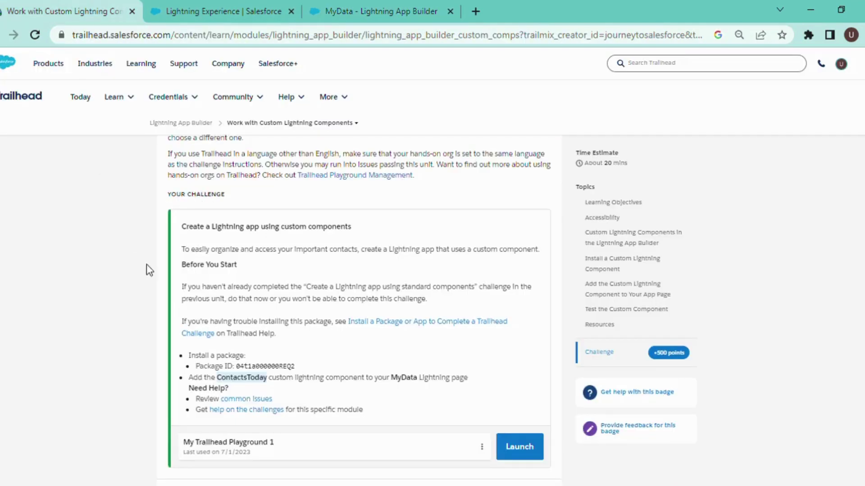
scroll(147, 264, down, 3)
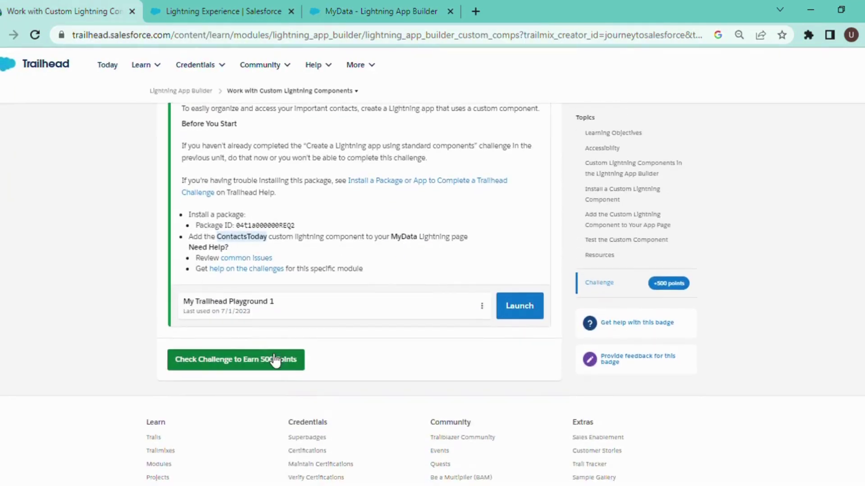
click(275, 361)
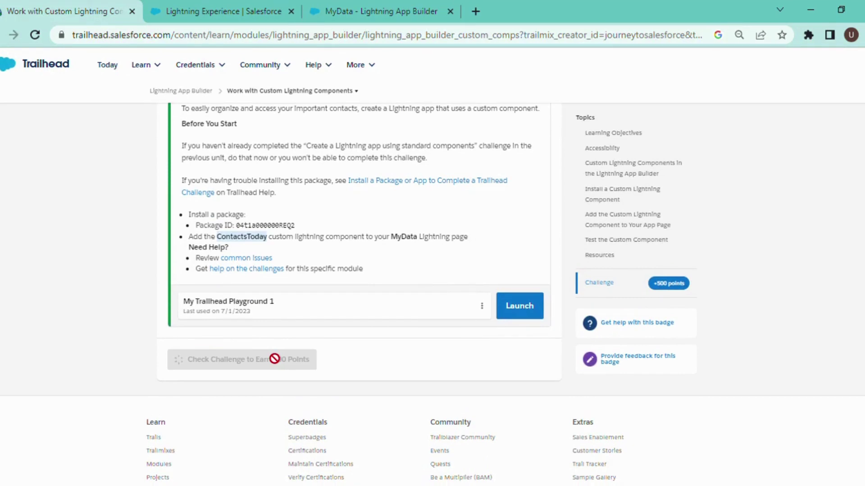